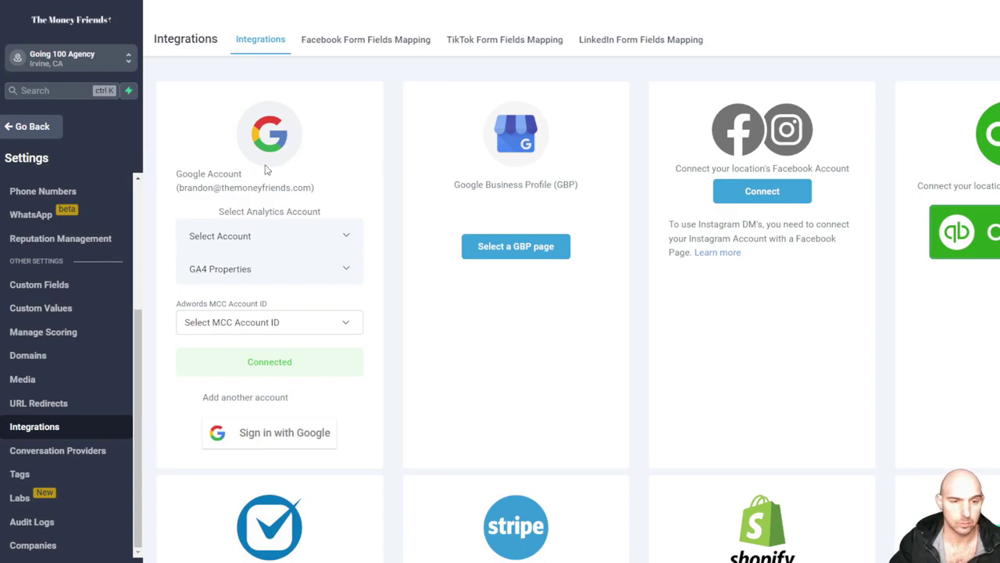
Step: Scroll the Settings sidebar up toward the Business Services section
scroll(47, 367, up, 5)
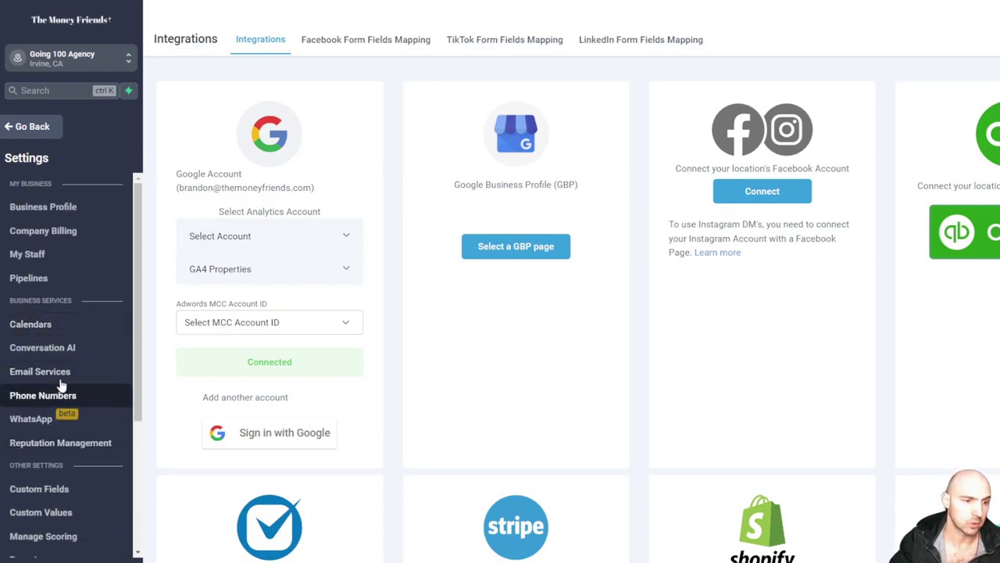
Step: Open Calendars settings and start a new Simple Calendar, ready to enter its name
click(28, 327)
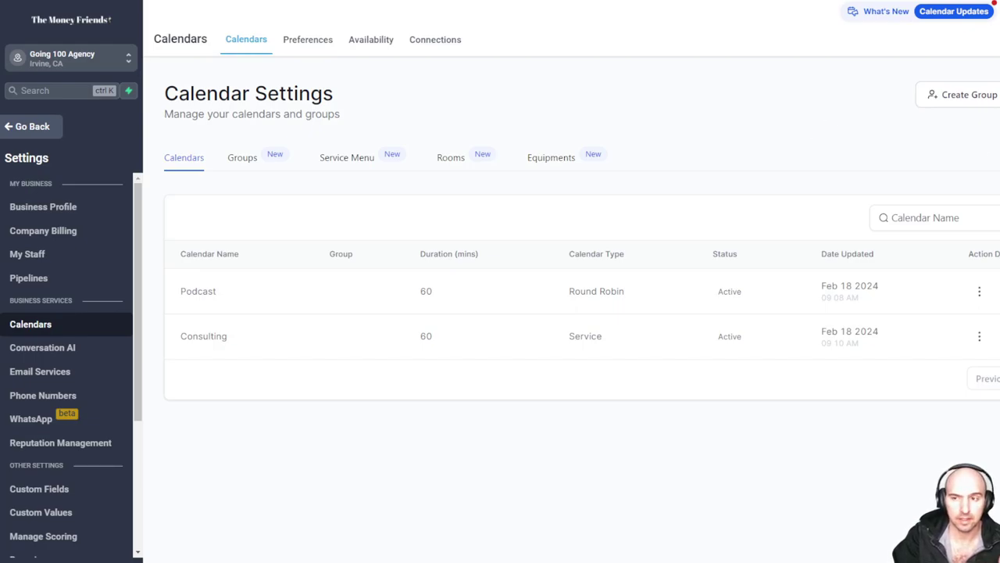
click(999, 95)
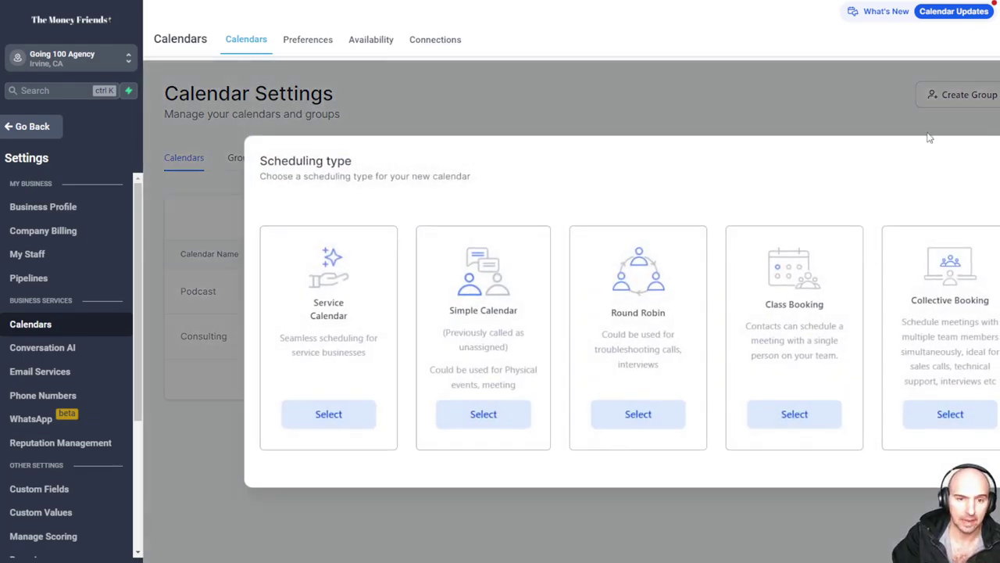
click(500, 415)
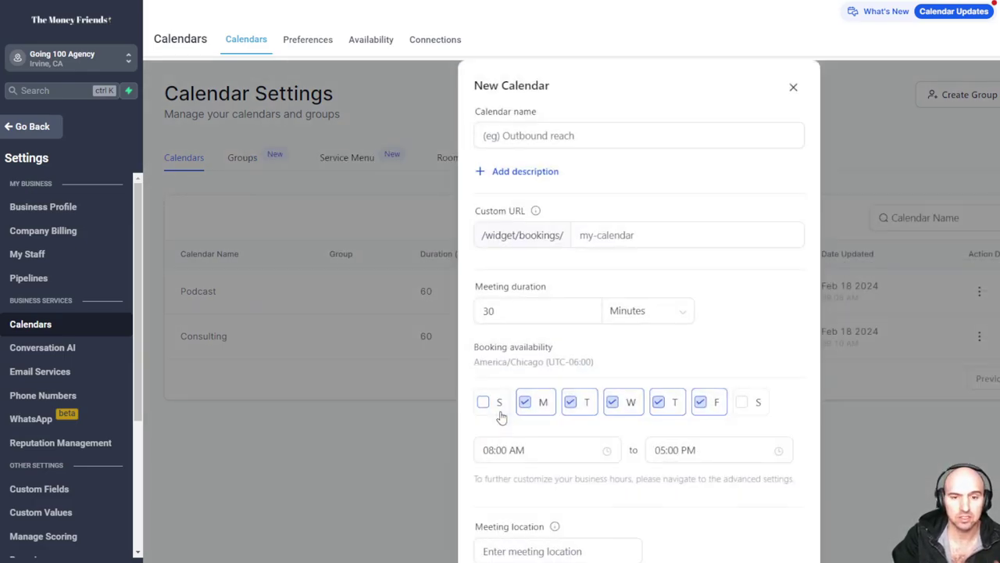
click(509, 135)
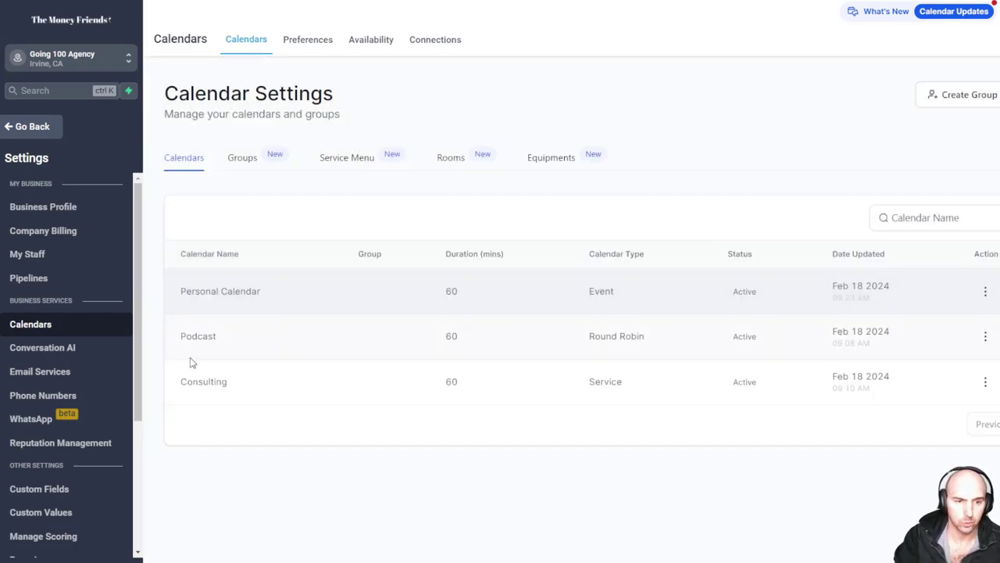
Step: Review the Podcast calendar's edit page and its availability settings
click(986, 337)
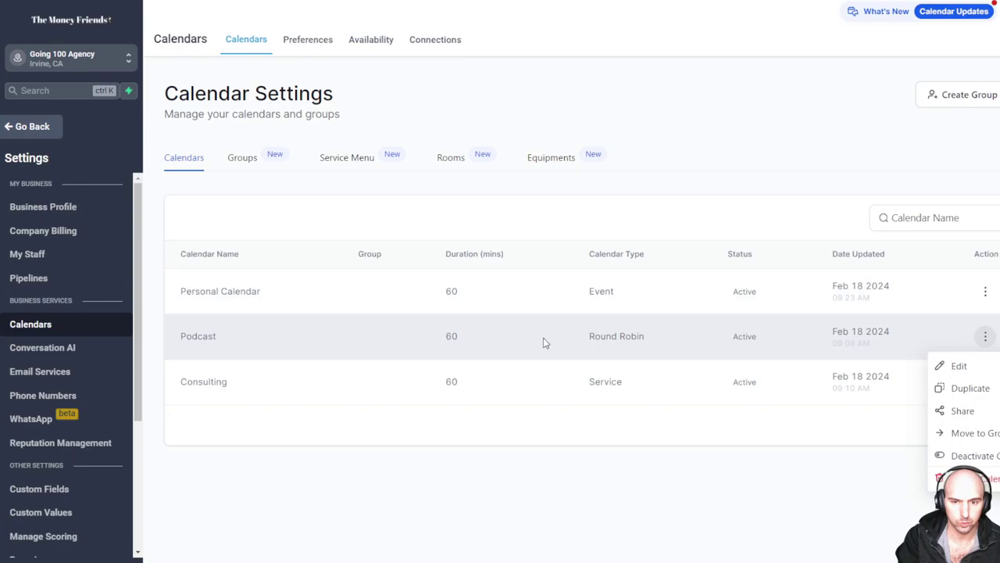
drag(547, 341, 661, 342)
click(986, 339)
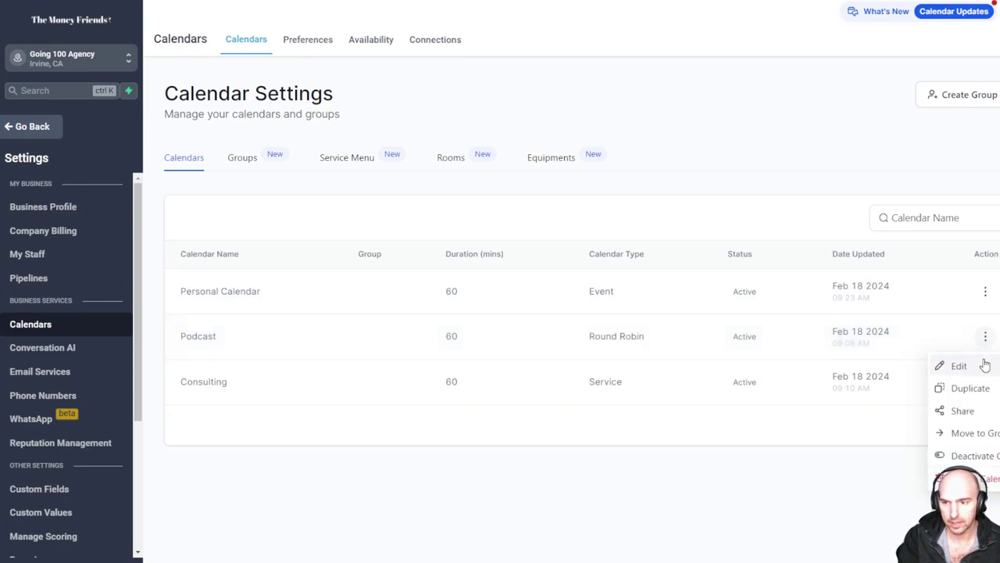
click(983, 364)
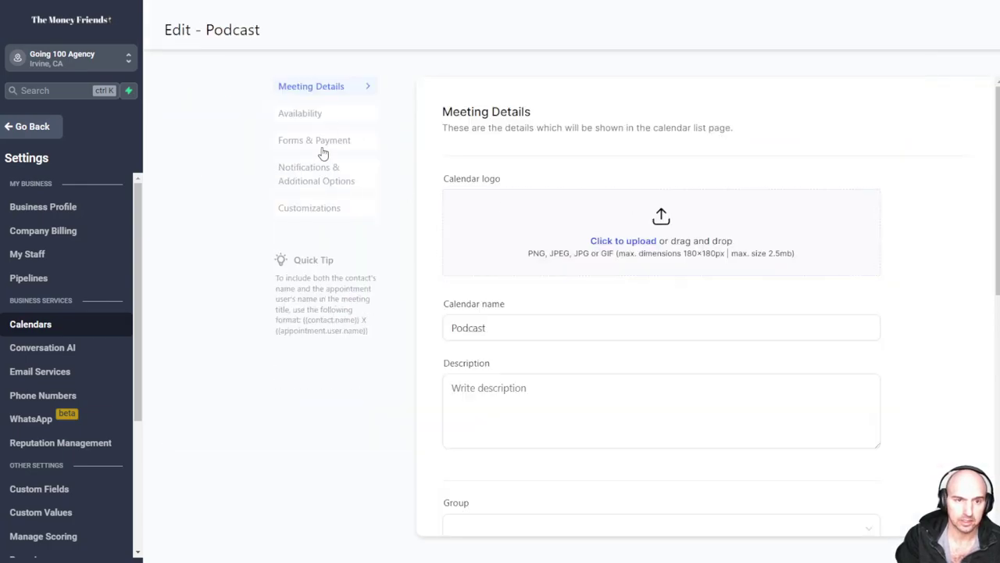
click(314, 121)
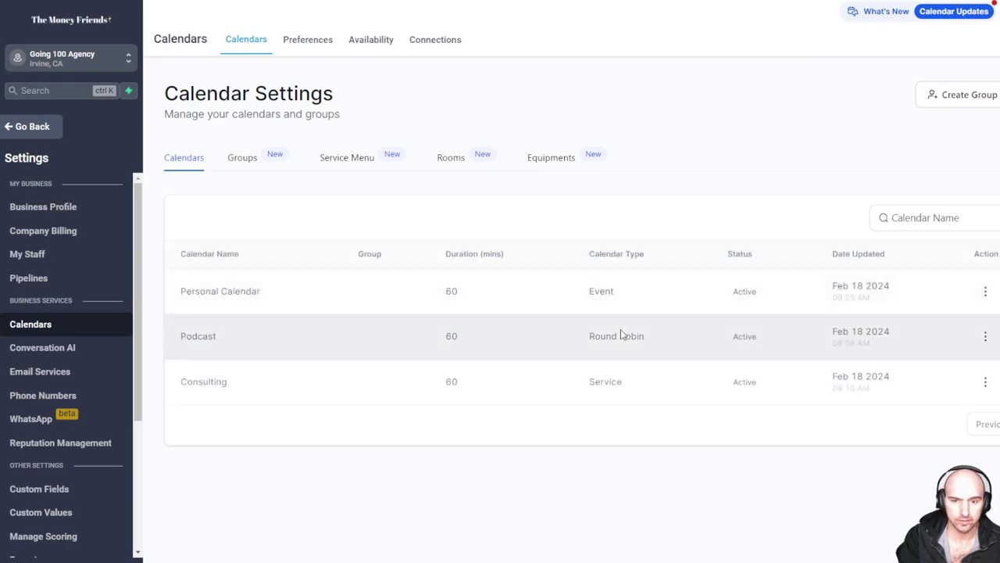
Step: Review Personal Calendar's customization and external calendar connection settings
click(985, 293)
click(961, 320)
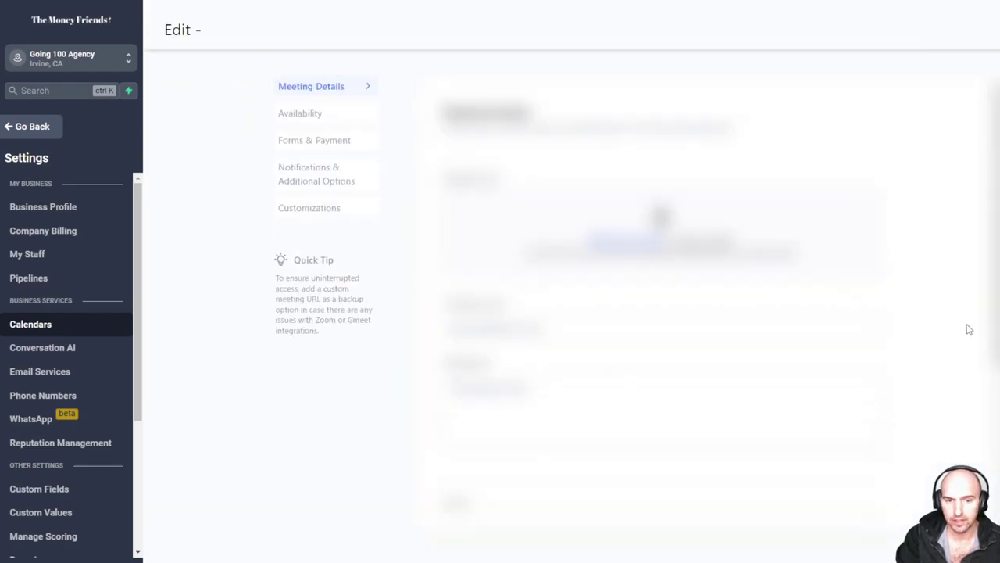
click(320, 233)
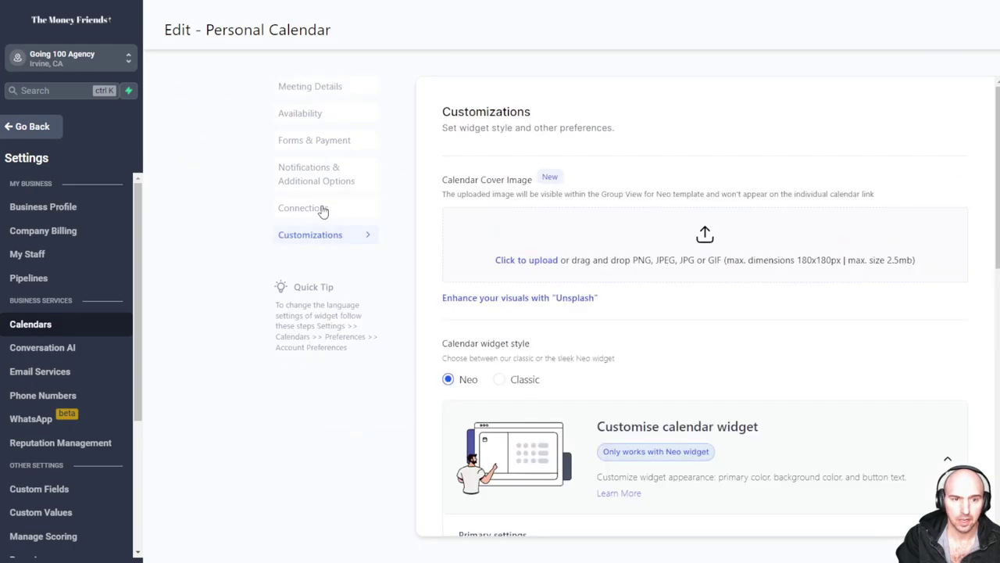
click(323, 208)
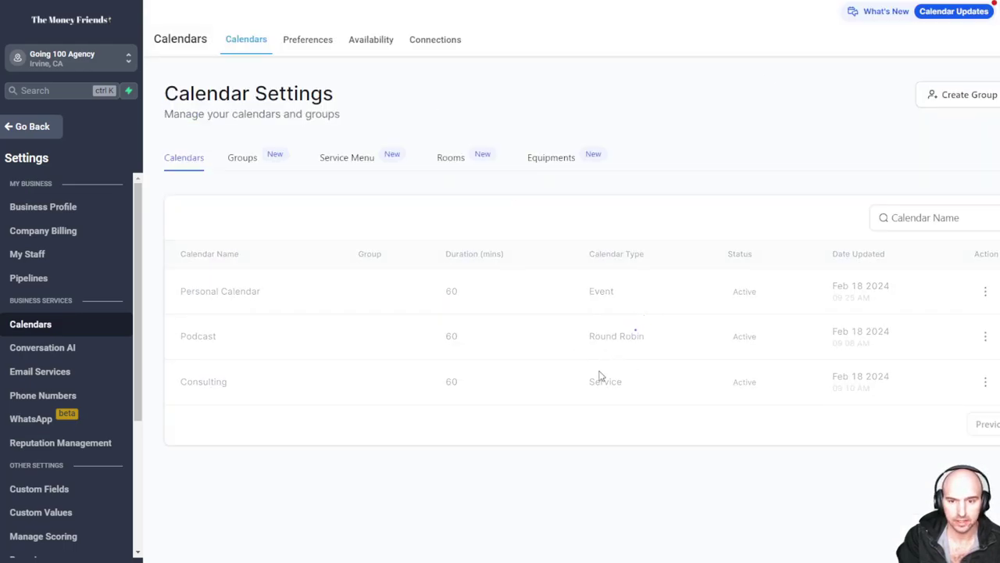
Step: Review the Consulting calendar's customization and availability settings, then return to the calendar list
click(985, 381)
click(957, 411)
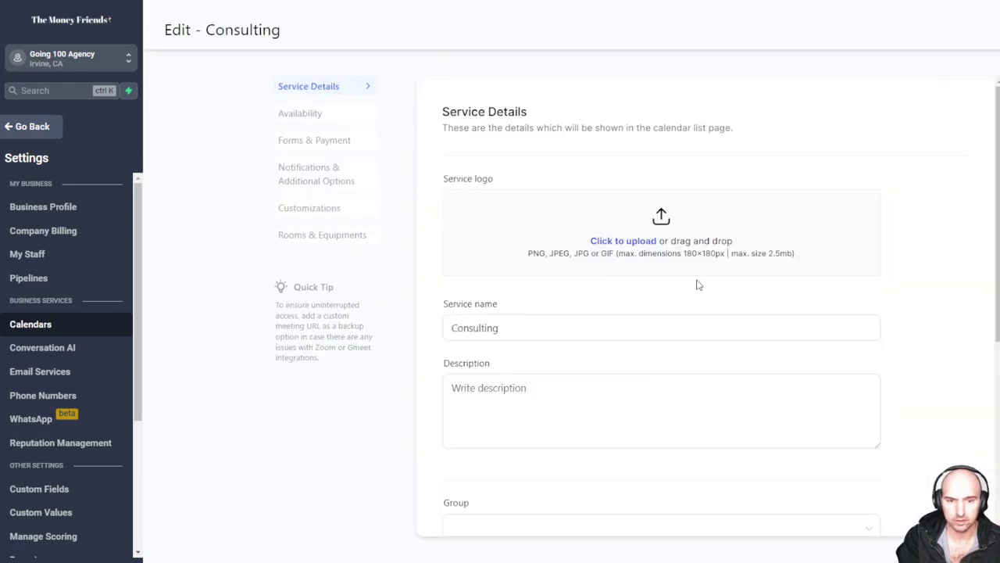
click(311, 208)
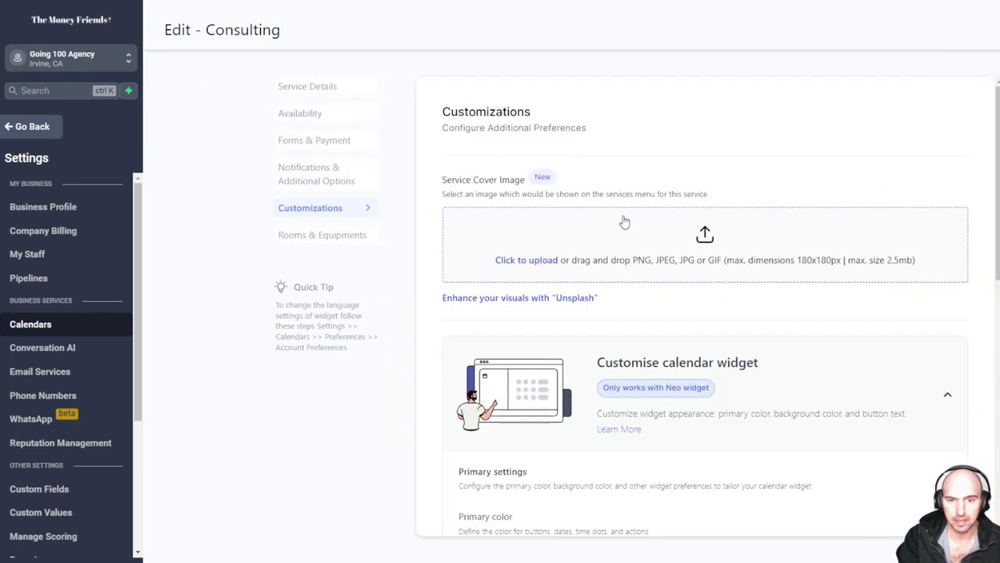
scroll(614, 308, down, 1)
scroll(613, 309, down, 6)
scroll(612, 306, up, 5)
scroll(612, 305, up, 2)
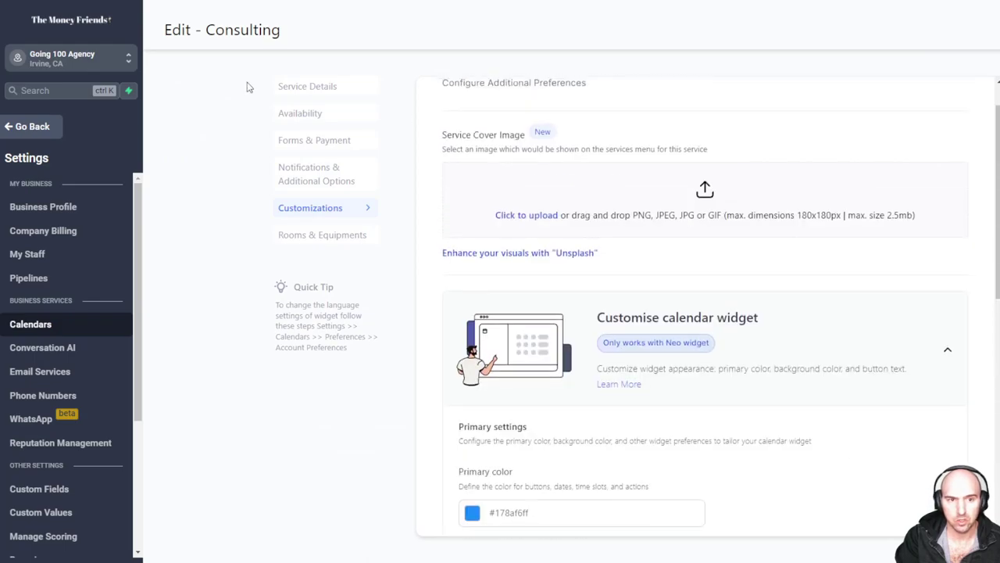
click(304, 119)
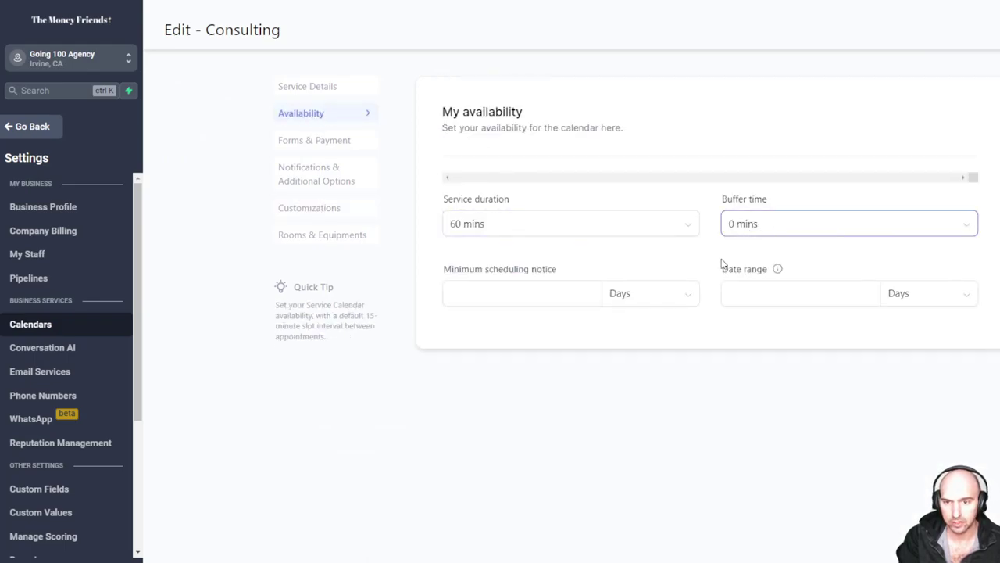
click(544, 293)
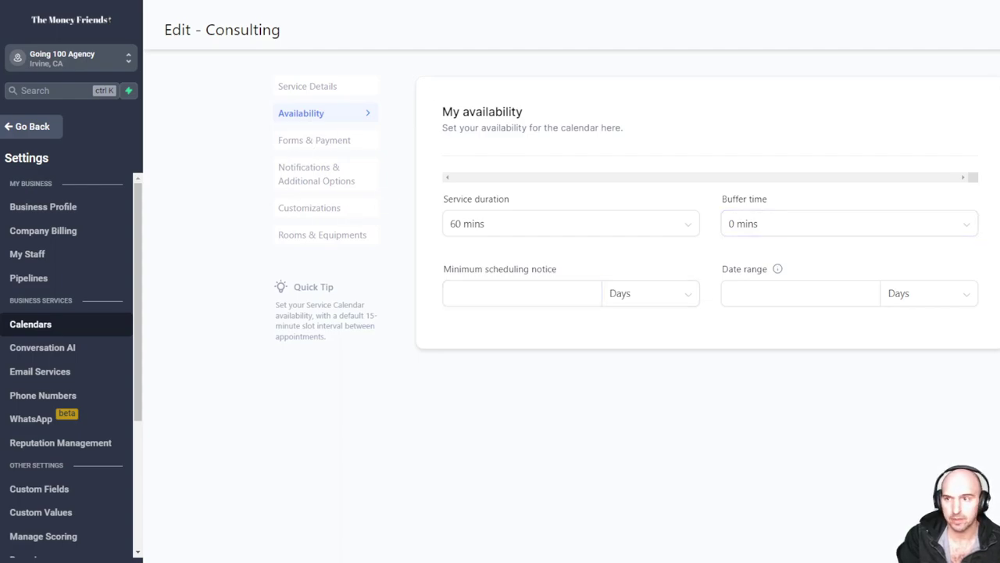
key(alt+Left)
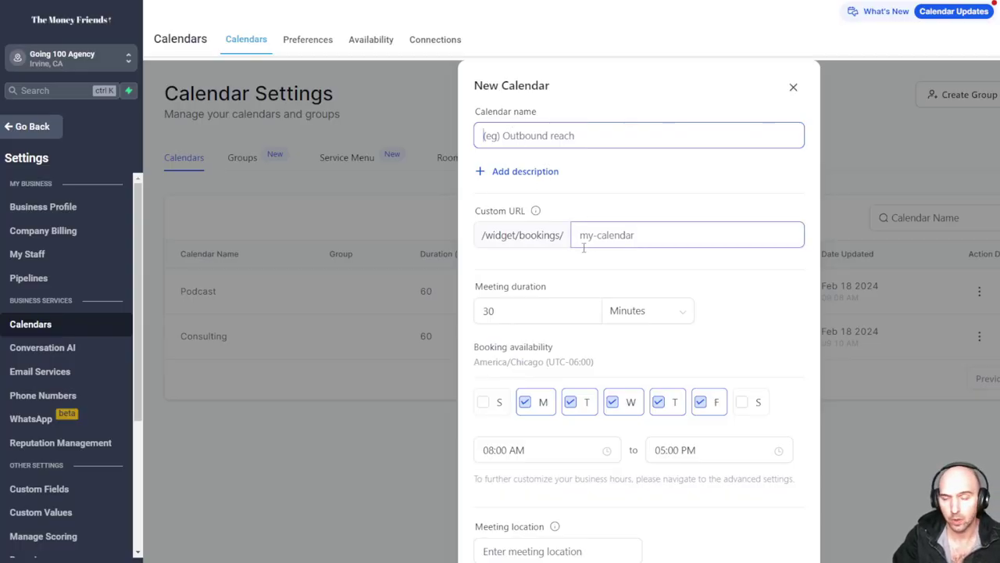
Step: Name the new calendar 'Personal Calendar' with the custom booking URL 'personalpodcast'
click(503, 136)
text(Personal C)
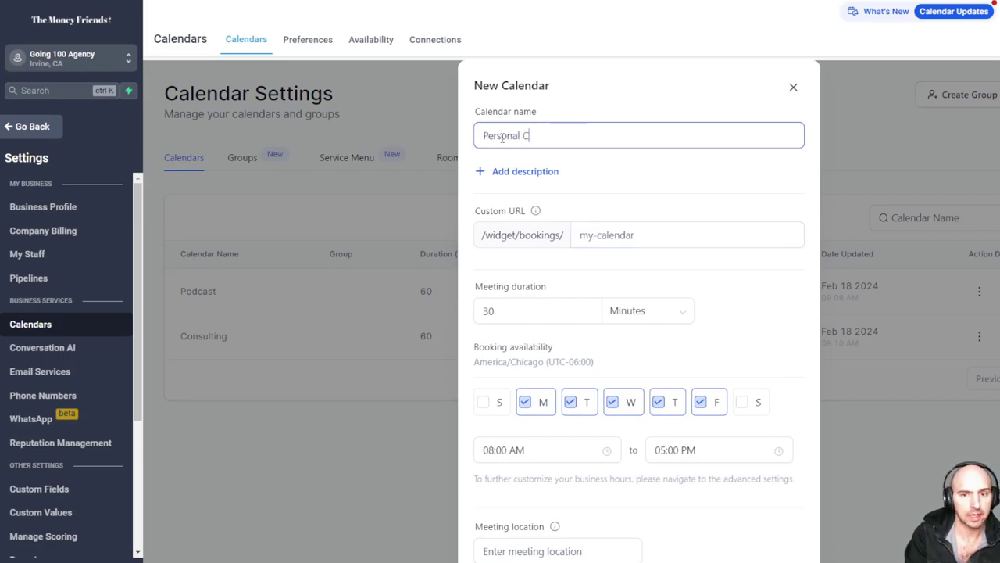
text(alendar)
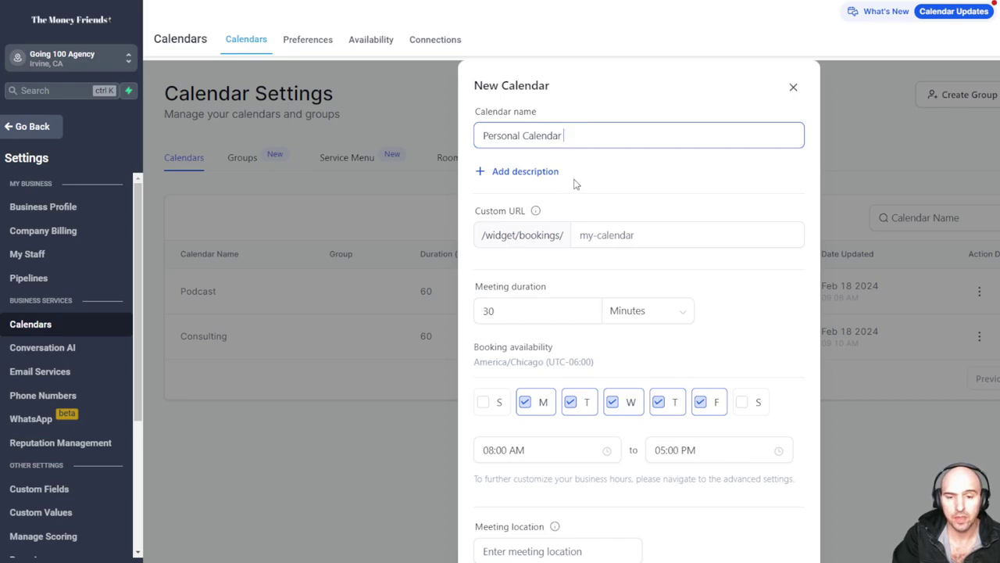
click(595, 225)
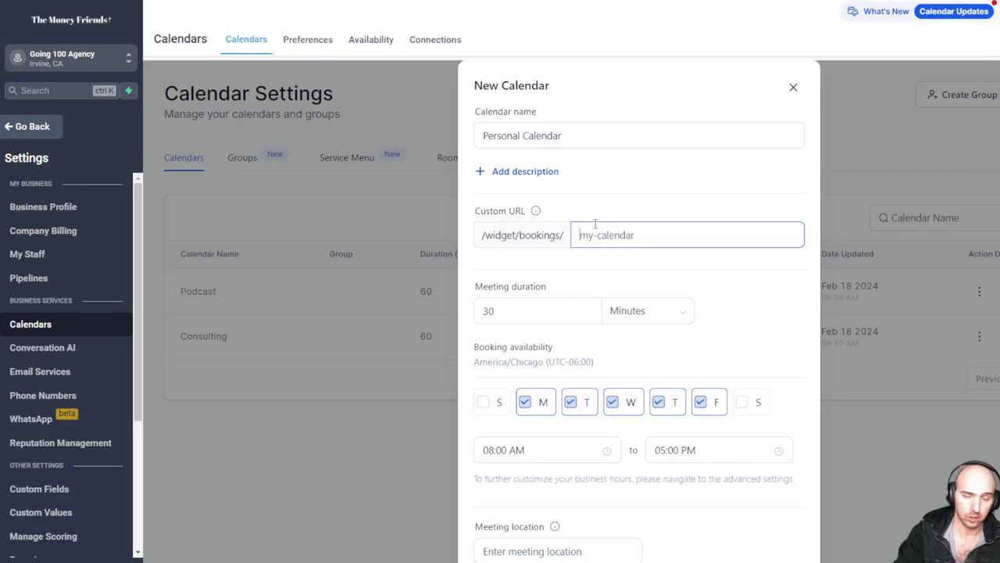
text(podc)
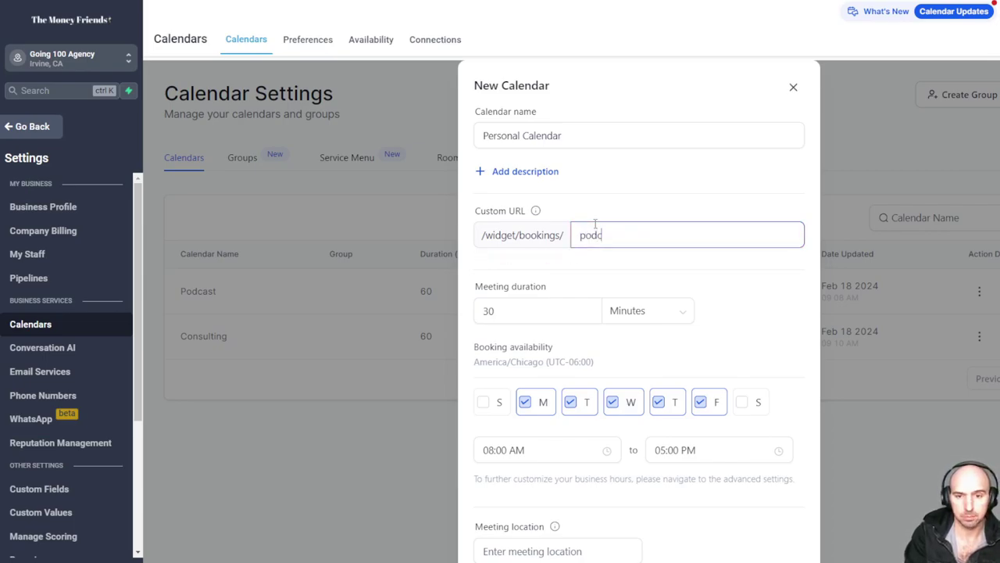
key(ctrl+a)
text(personalpod)
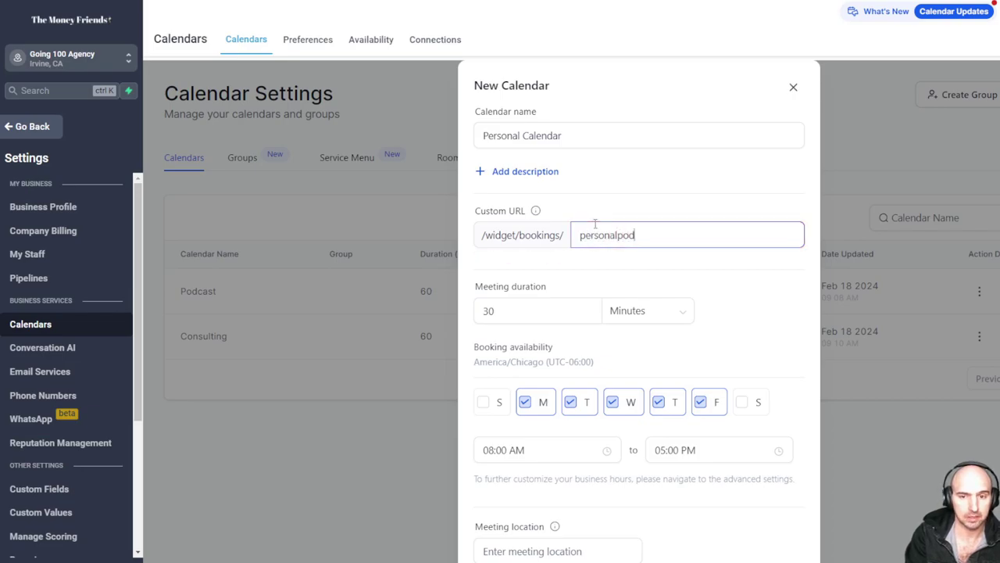
Step: Set 60-minute meetings and make Sunday and Saturday bookable too
drag(529, 311, 449, 310)
text(60)
scroll(601, 313, down, 1)
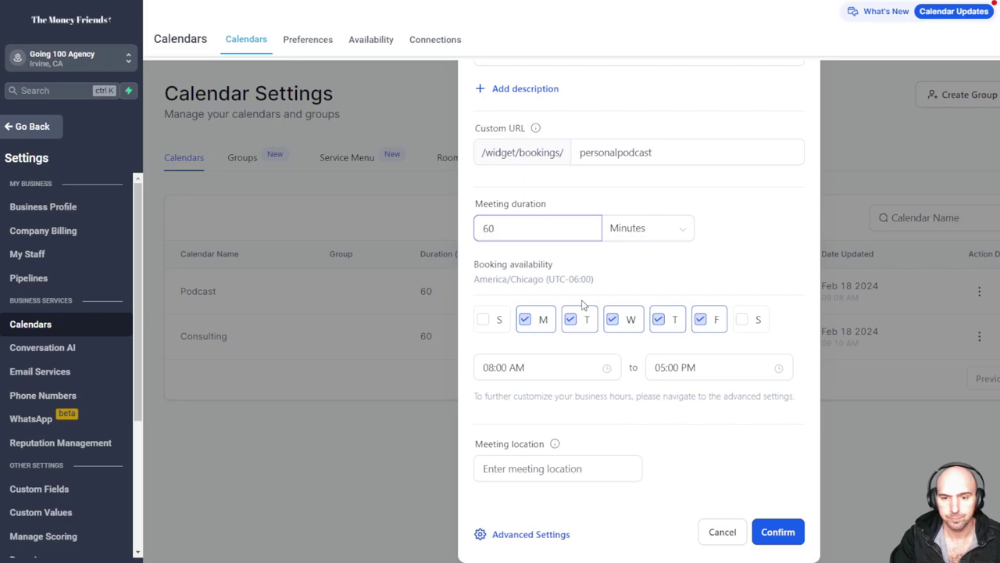
click(492, 319)
click(755, 320)
Step: Set the daily availability hours from 12:00 AM to 12:00 AM
click(602, 366)
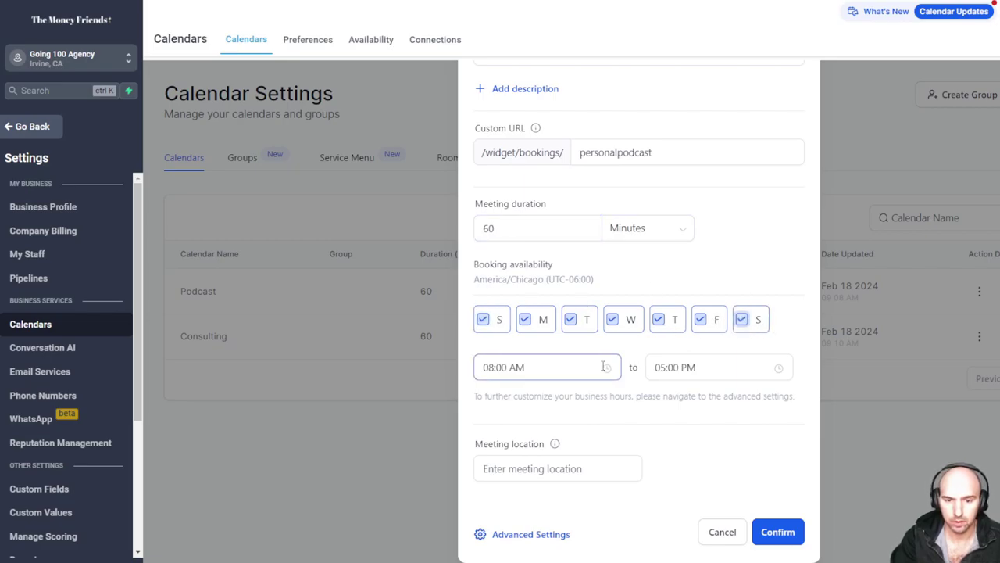
scroll(492, 412, up, 3)
click(493, 391)
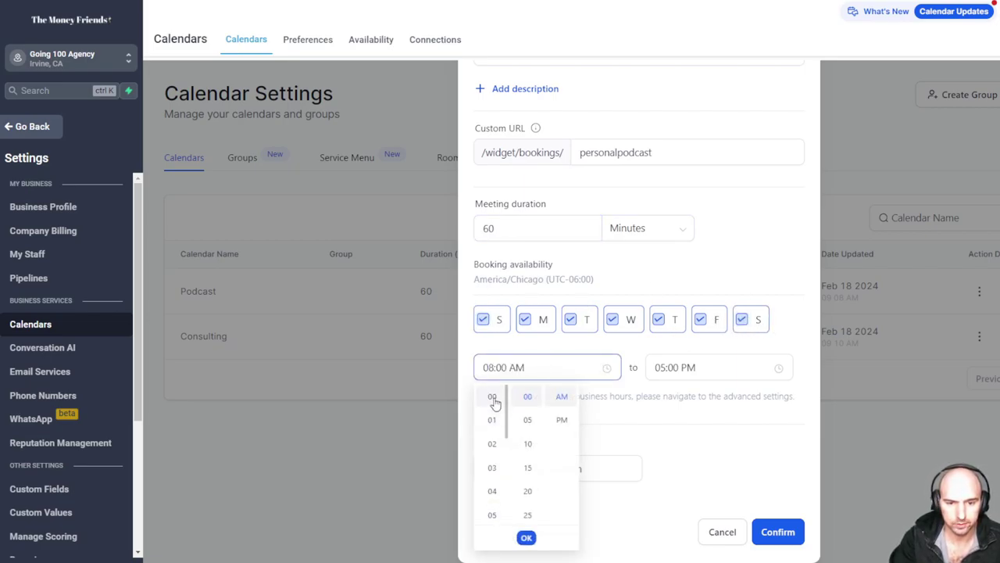
click(675, 361)
scroll(661, 406, up, 5)
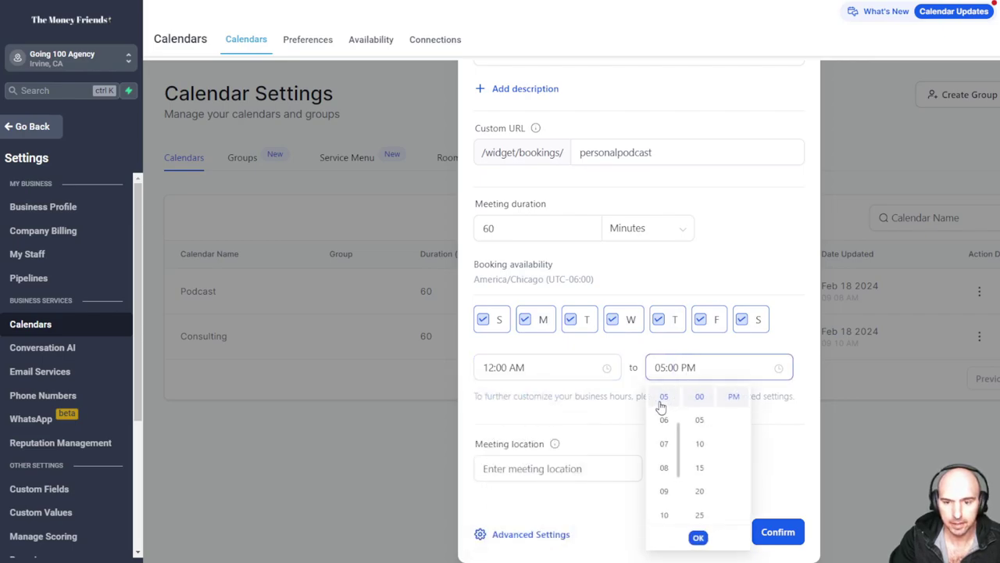
click(664, 398)
click(738, 407)
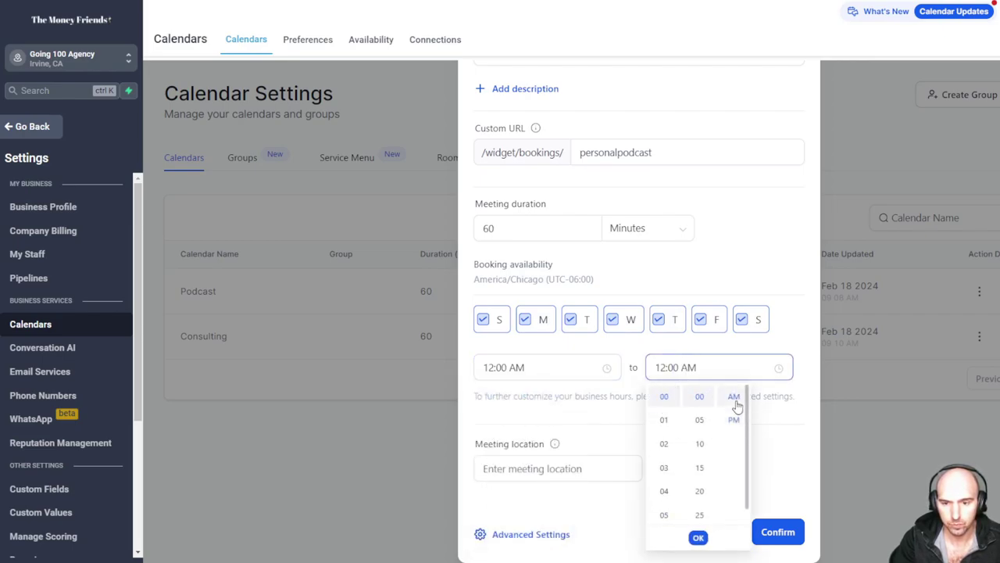
click(699, 536)
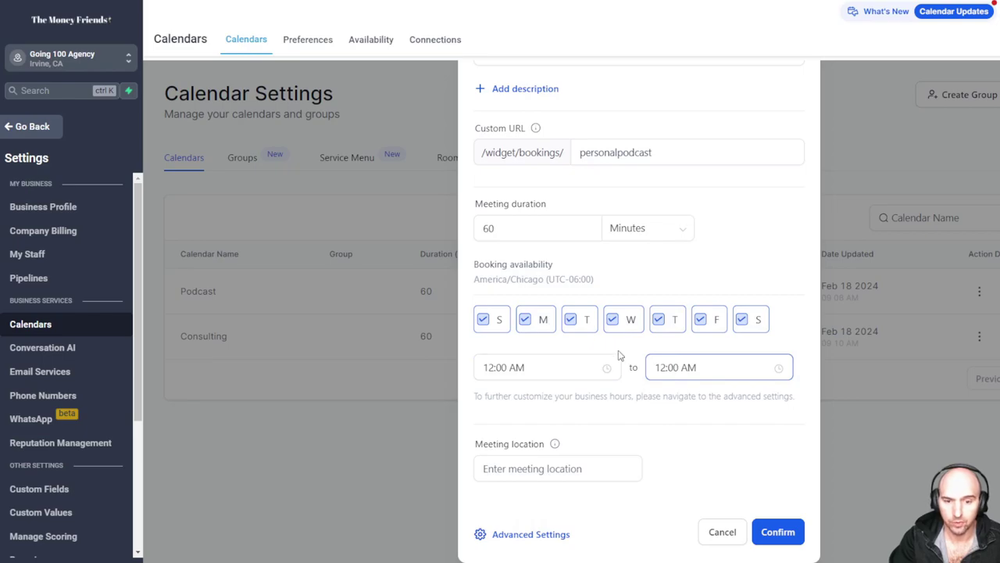
Step: In Personal Calendar's Connections, link it to the owner's account calendar
click(484, 534)
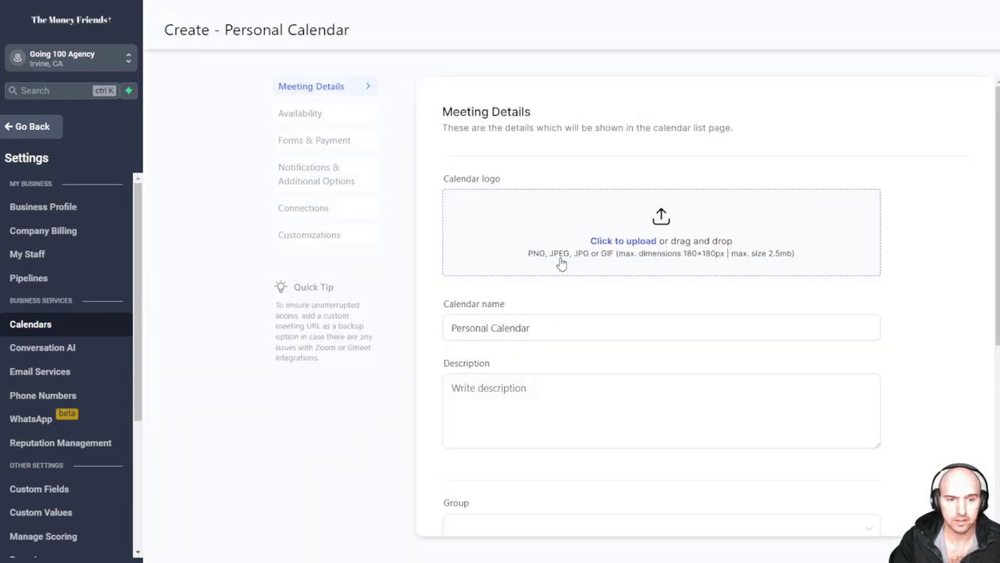
click(304, 210)
click(527, 197)
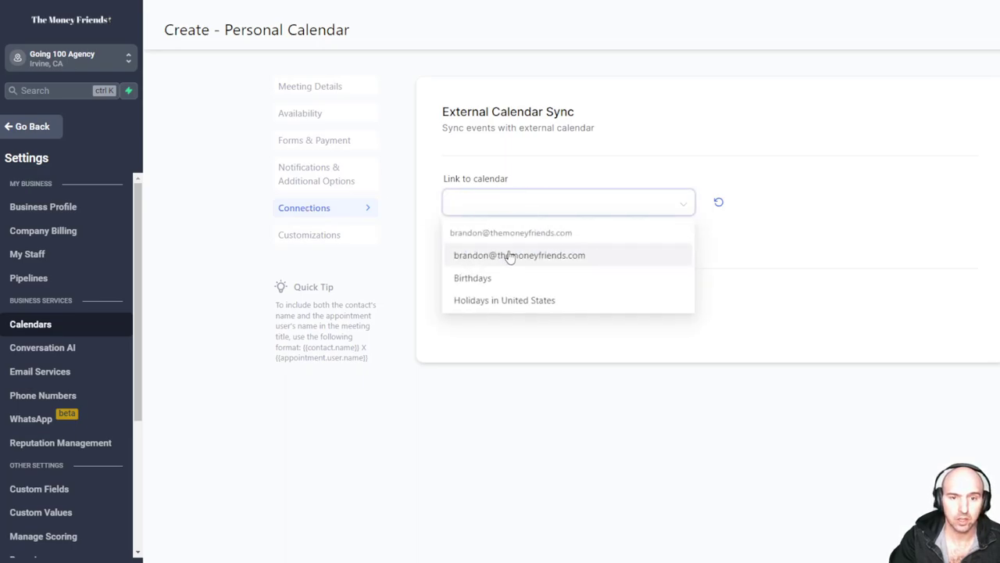
click(516, 253)
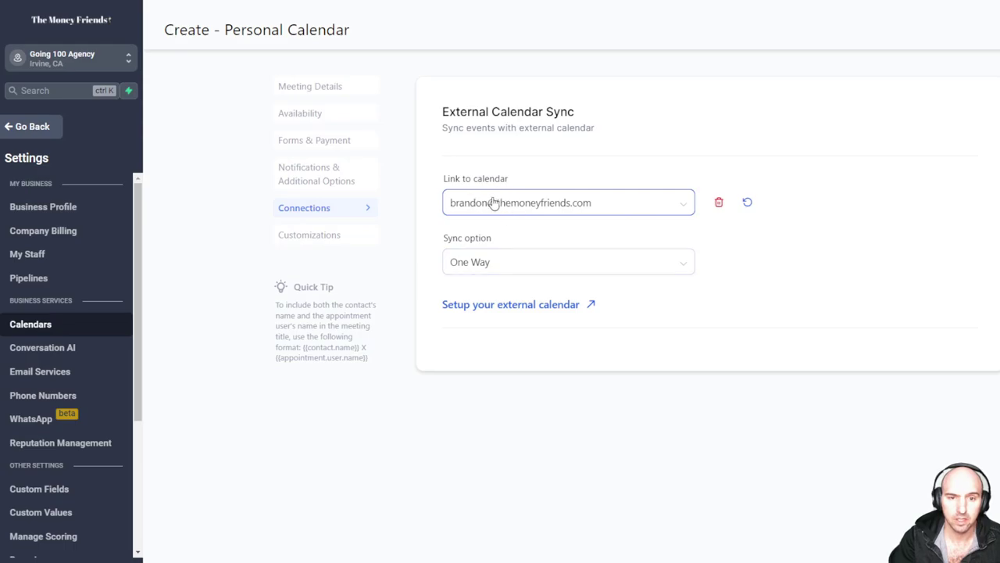
Step: Set the sync option to Two Way and enable Execute automation
click(530, 258)
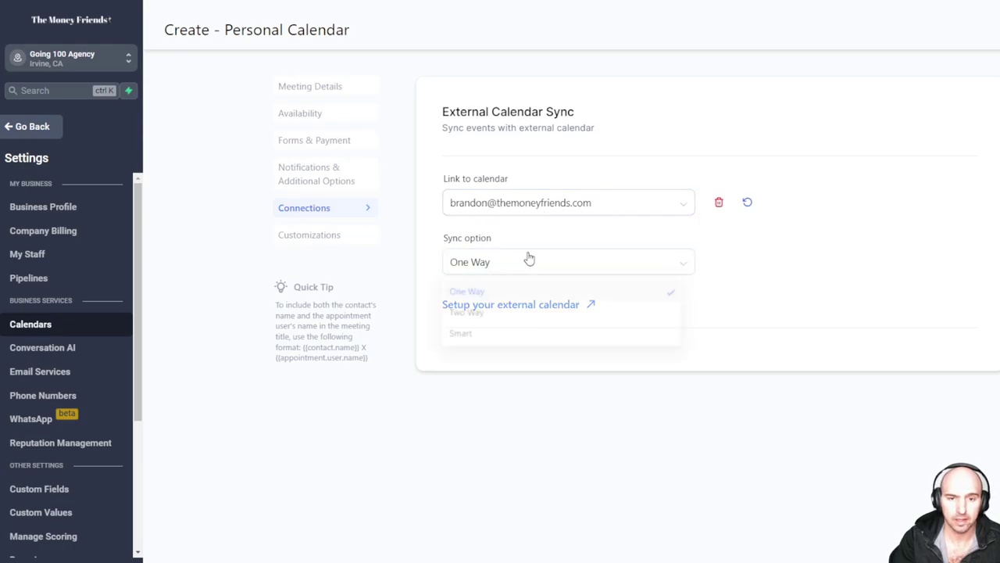
click(473, 319)
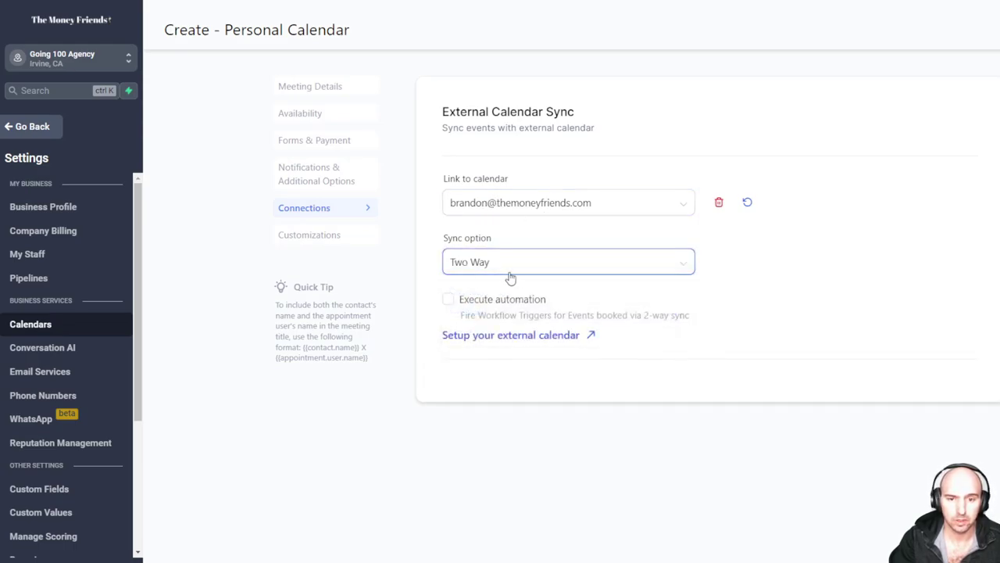
click(449, 300)
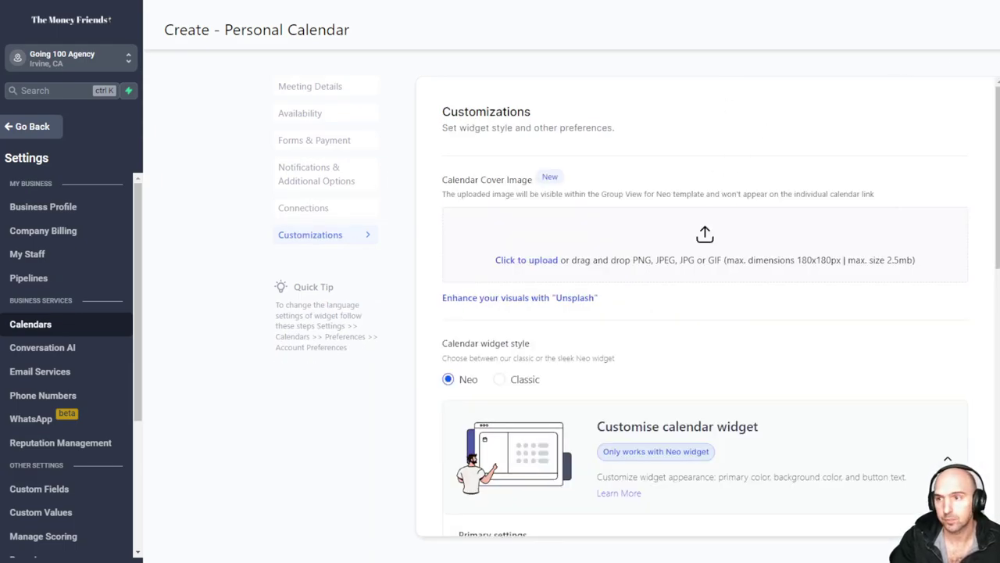
scroll(665, 188, down, 7)
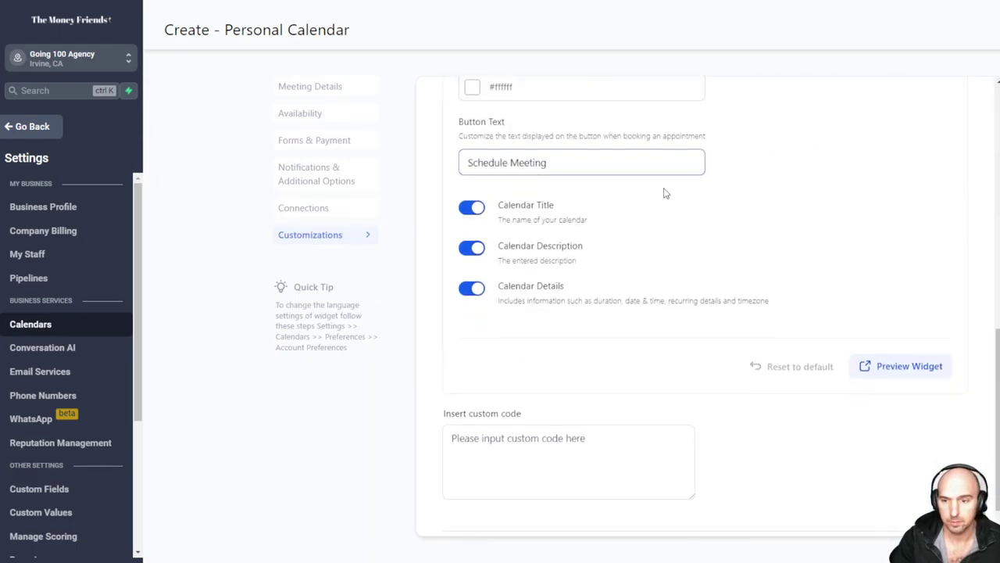
scroll(668, 195, up, 4)
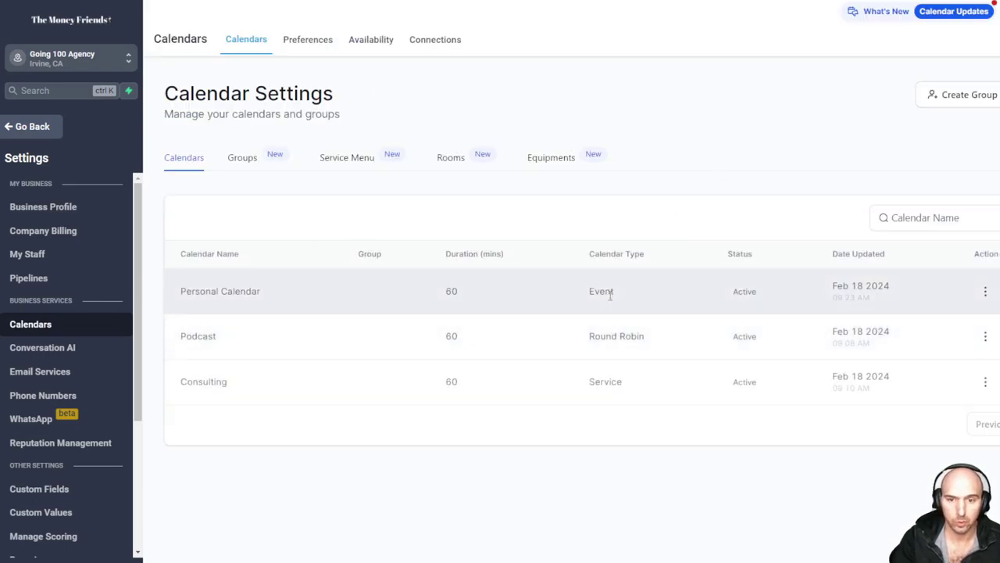
Step: Highlight the Personal Calendar, Podcast and Consulting names in the list while comparing them
drag(266, 291, 181, 291)
click(239, 313)
drag(264, 295, 181, 293)
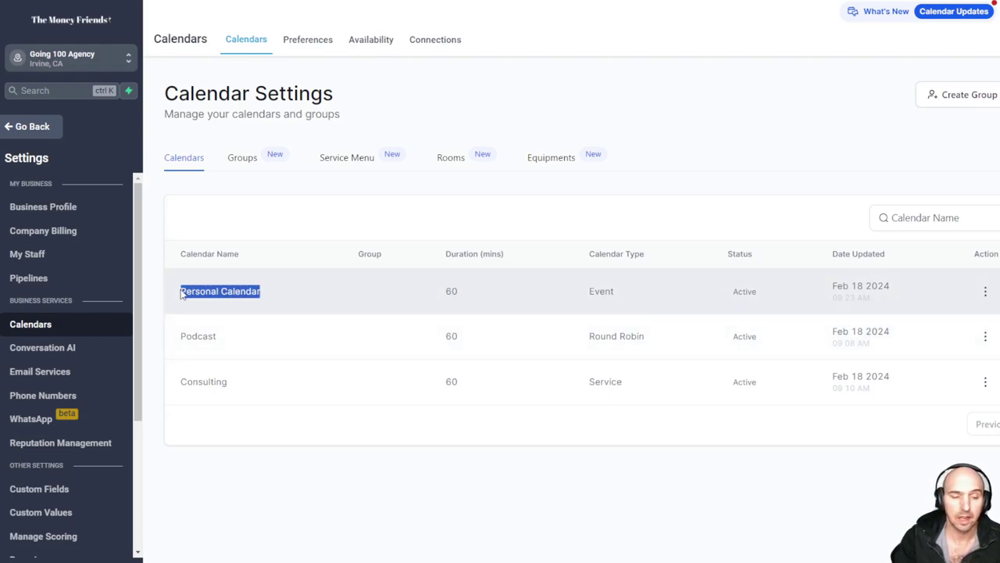
drag(231, 334, 180, 338)
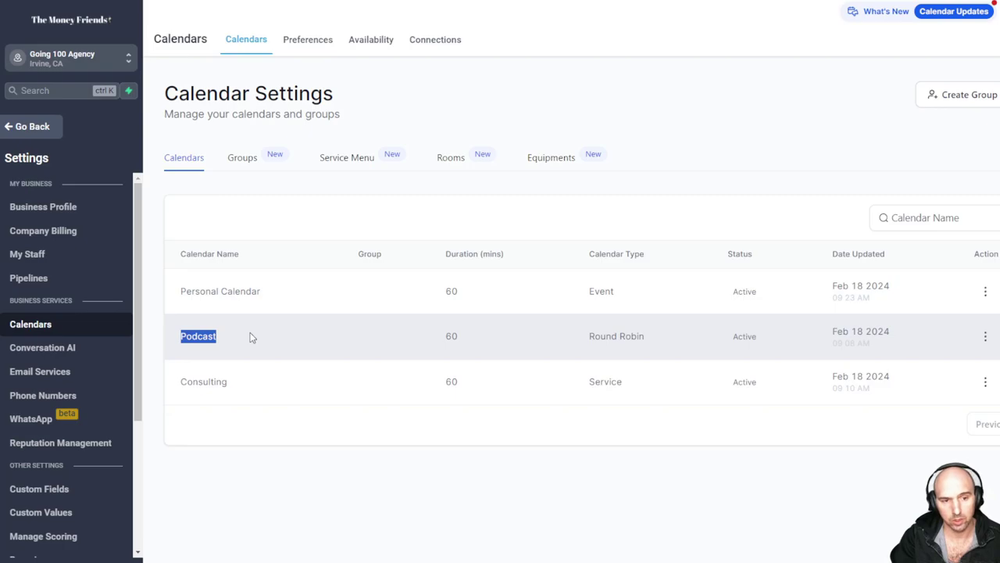
drag(245, 383, 174, 391)
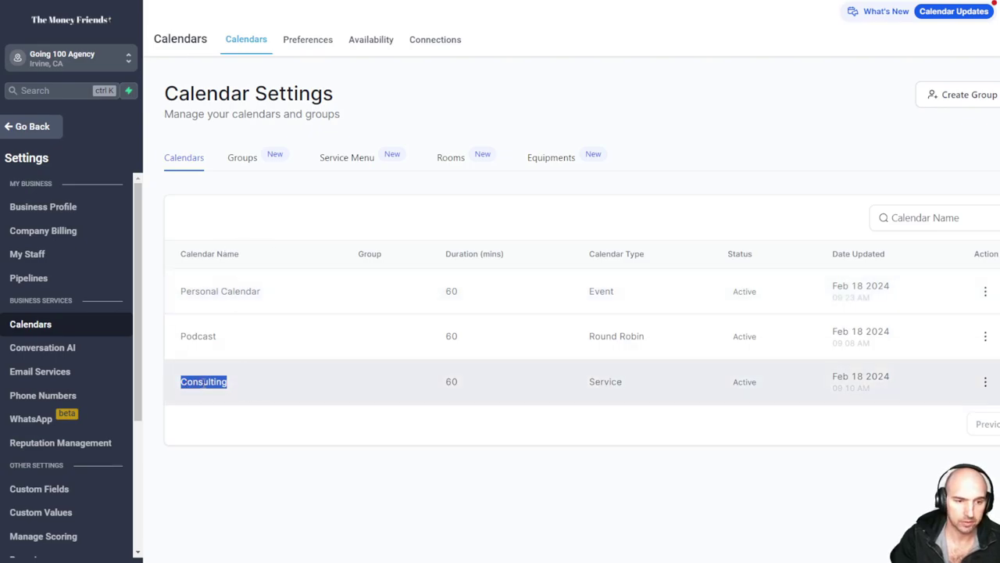
click(239, 333)
drag(274, 295, 193, 293)
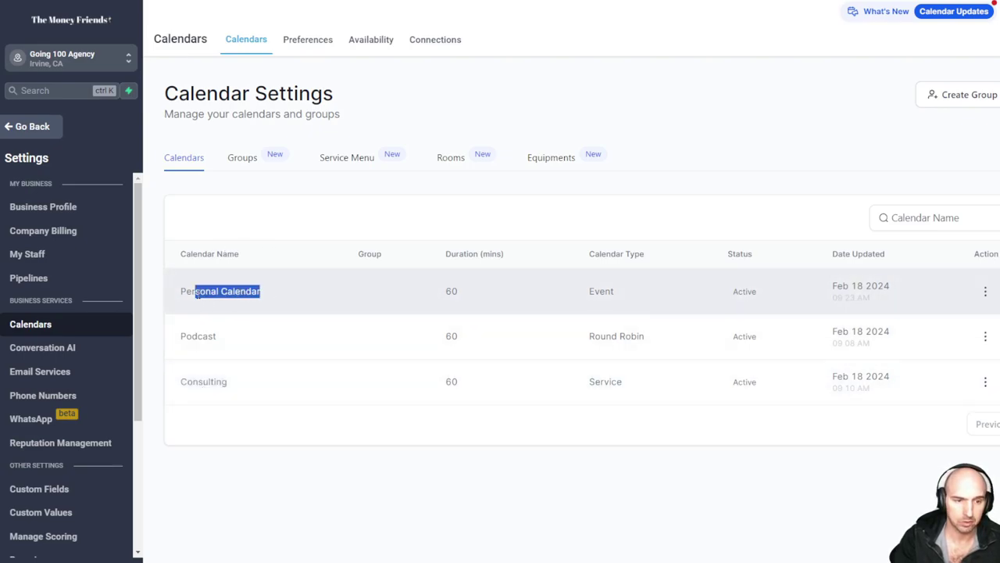
click(449, 293)
Step: Copy Personal Calendar's scheduling link from its Share options
click(985, 292)
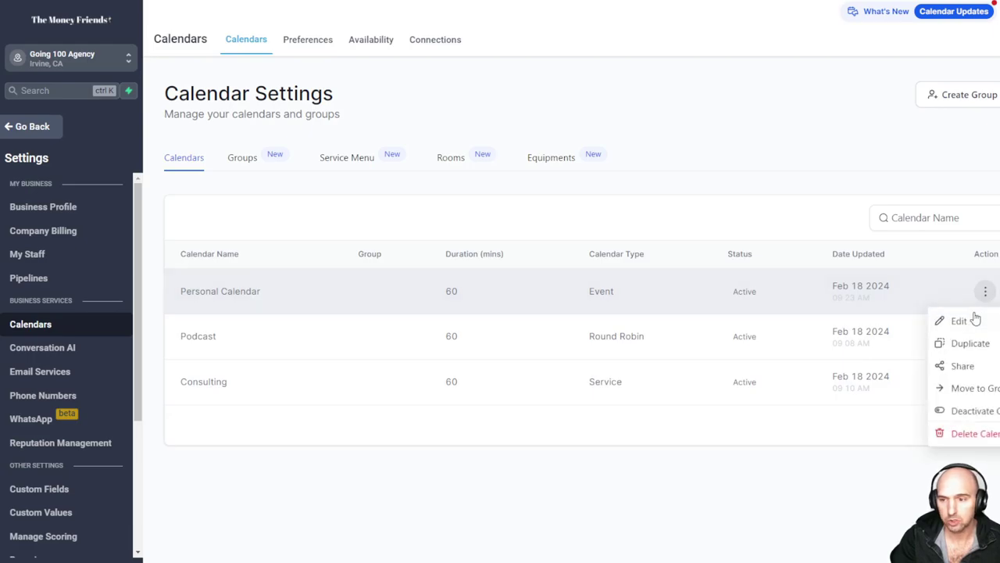
click(969, 362)
click(773, 296)
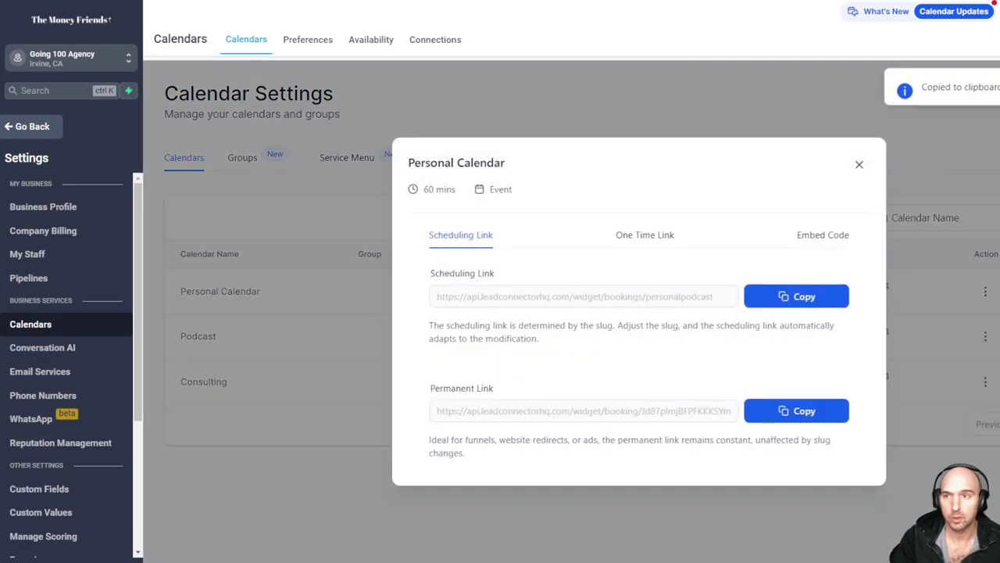
Step: Open the scheduling link in a new tab and check the available slots on Feb 19
key(ctrl+t)
key(ctrl+v)
key(Return)
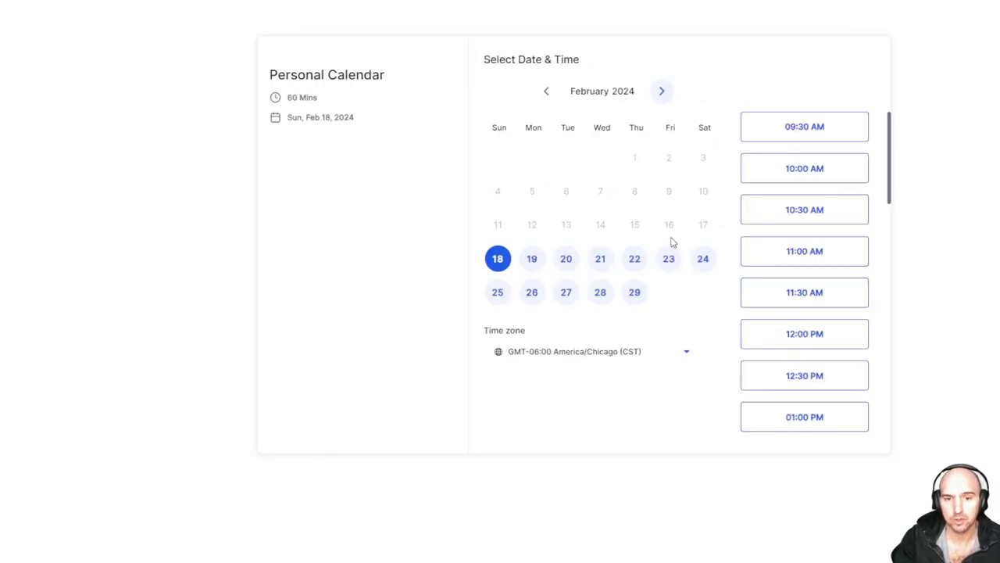
click(532, 258)
scroll(809, 262, down, 10)
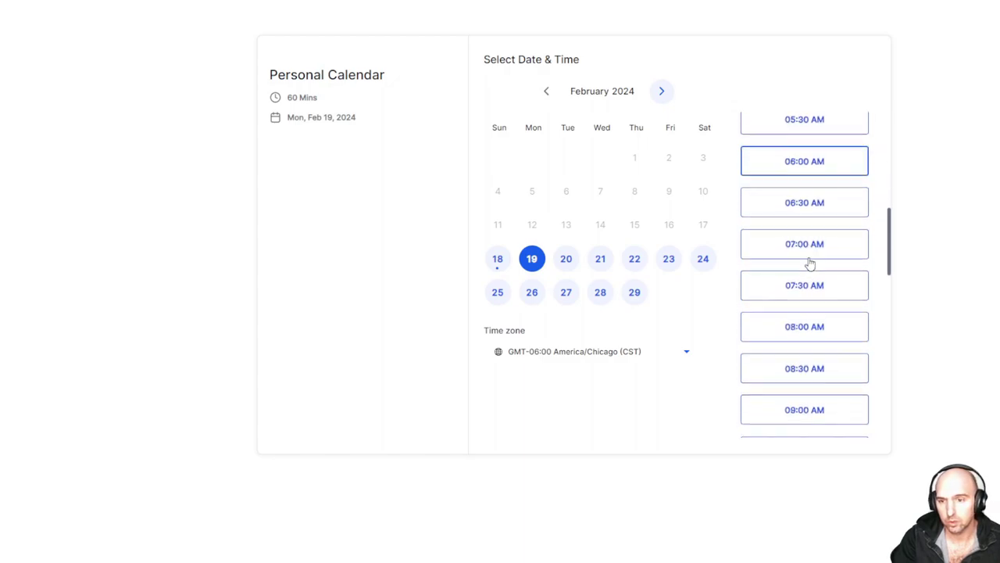
scroll(820, 259, down, 3)
scroll(829, 234, up, 2)
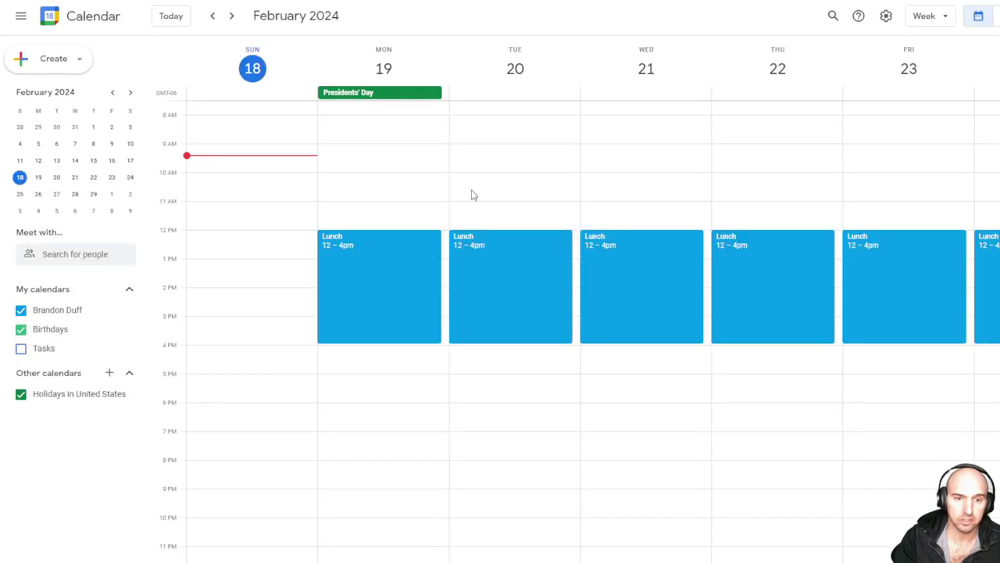
Step: Create a 'workout' event Monday 5–8am repeating daily in Google Calendar
scroll(391, 344, down, 1)
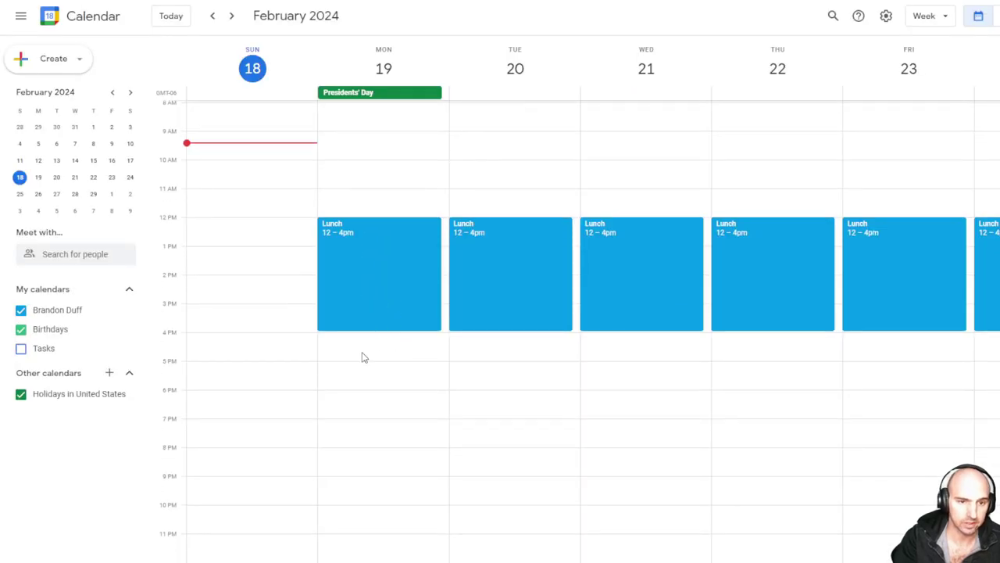
scroll(364, 281, up, 5)
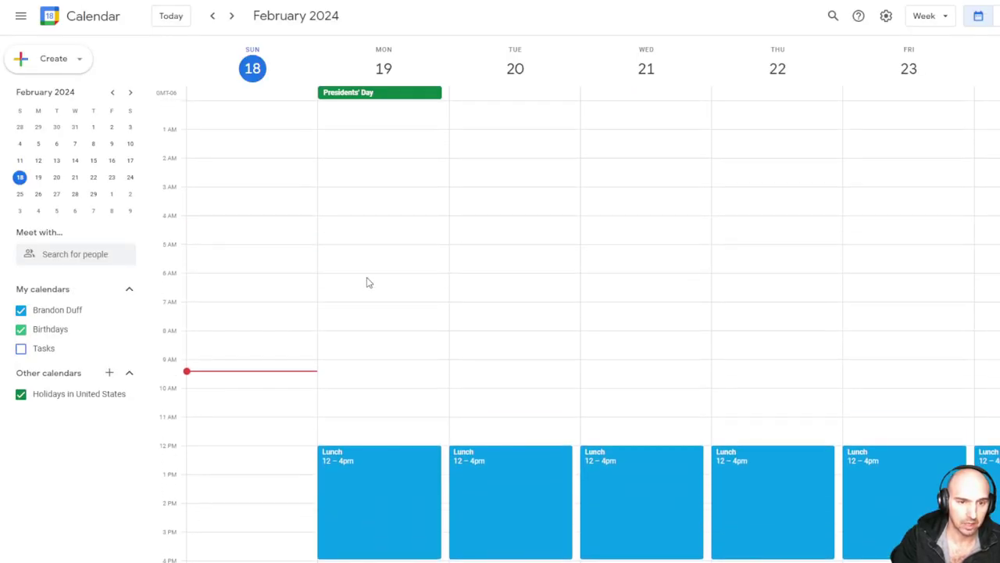
drag(362, 256, 364, 329)
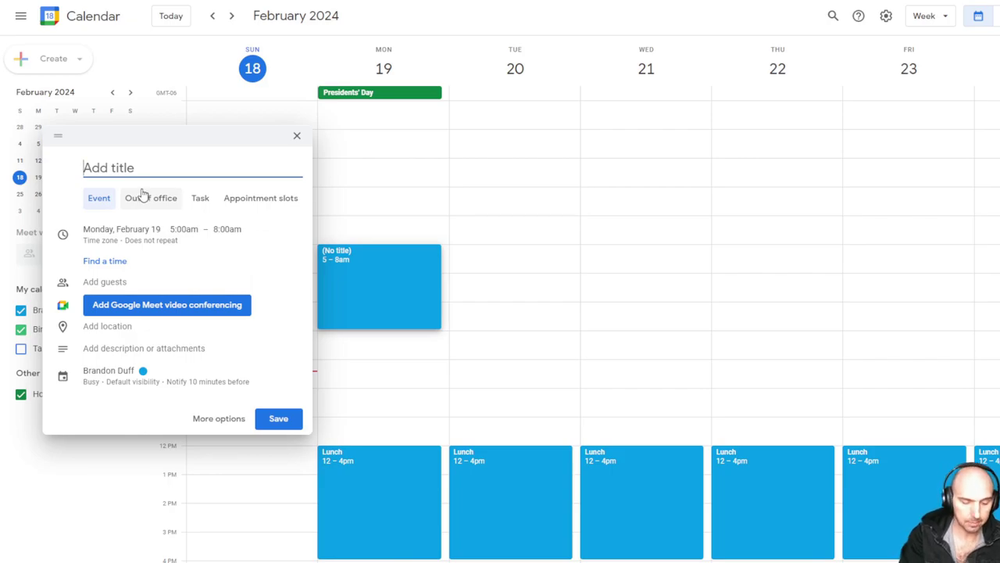
text(workouts)
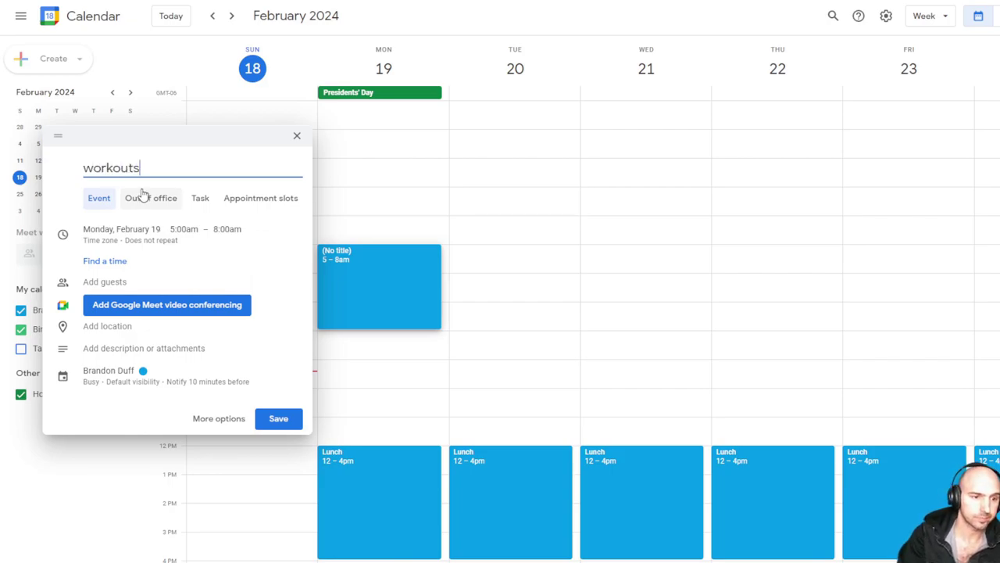
click(187, 230)
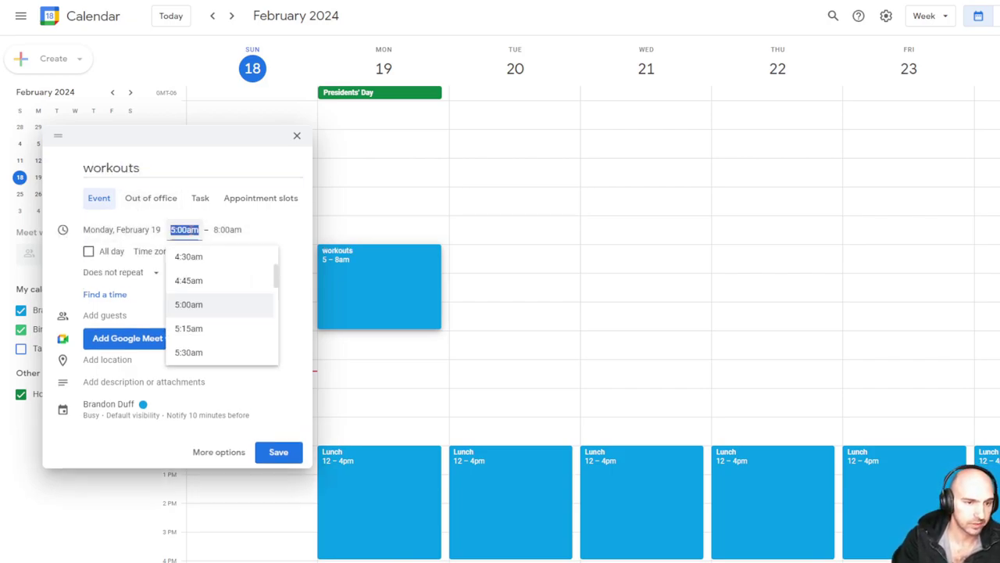
click(129, 274)
click(125, 316)
click(263, 452)
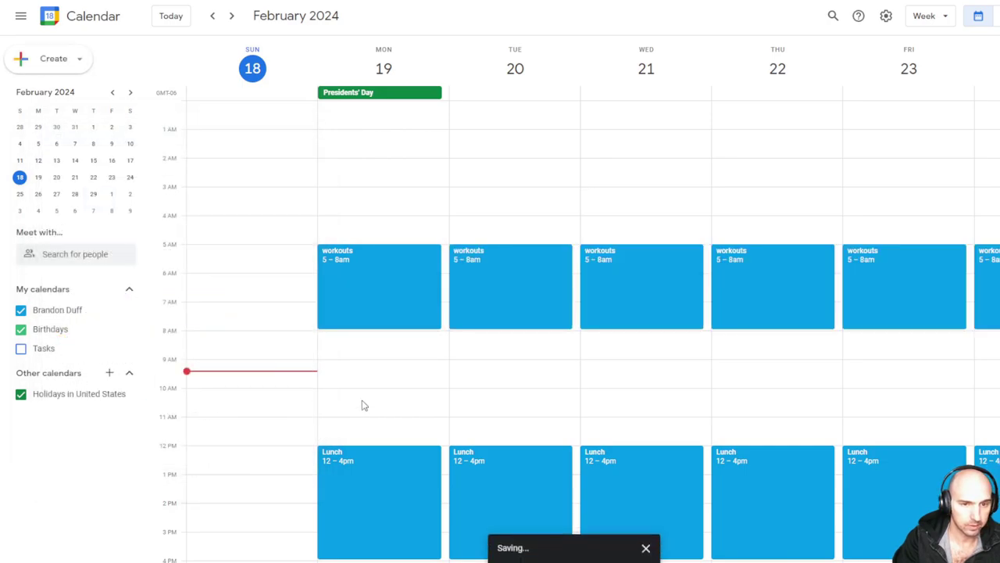
click(378, 367)
click(692, 127)
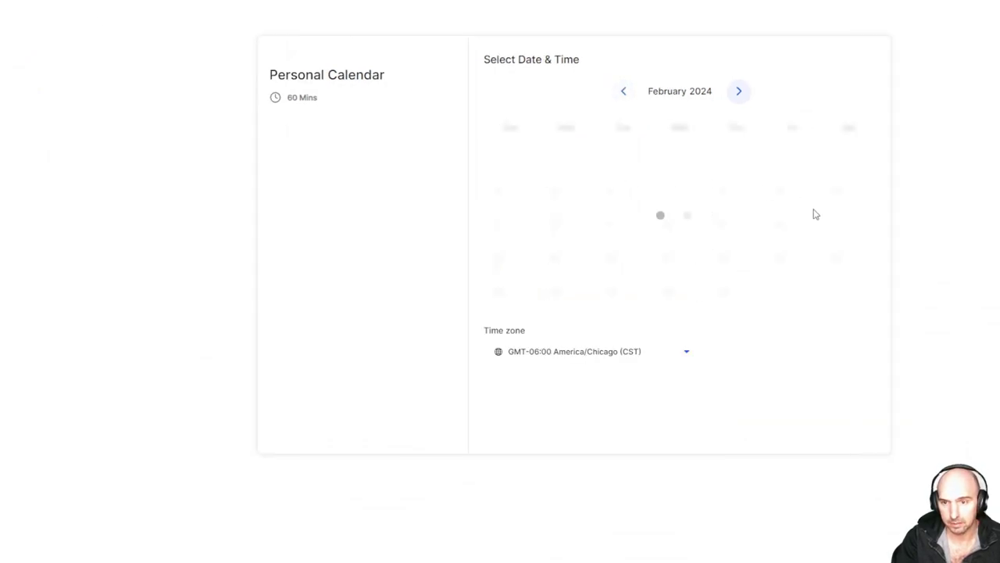
Step: Check the refreshed booking slots now starting at 09:30 AM, then close the share dialog
scroll(823, 236, down, 5)
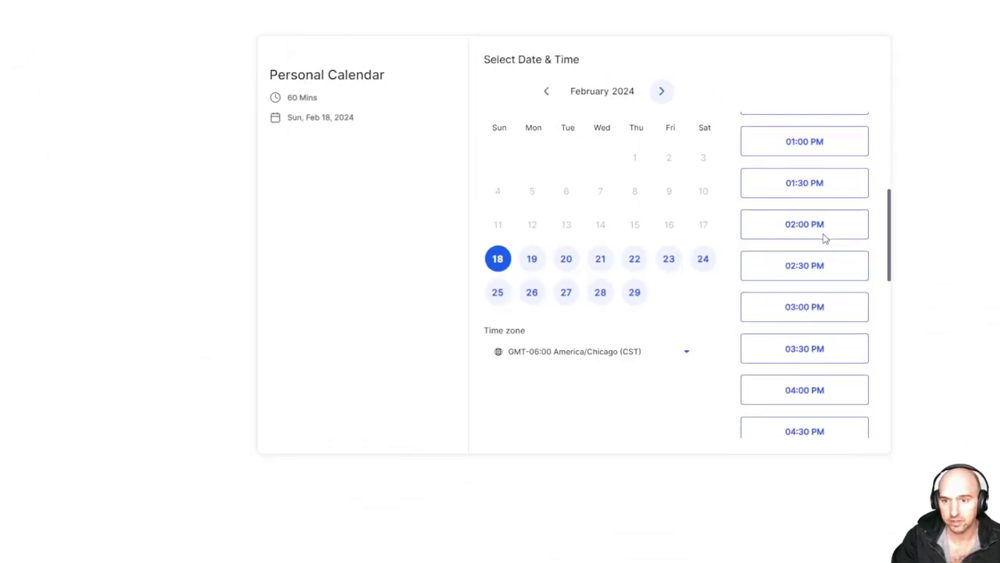
scroll(828, 219, up, 5)
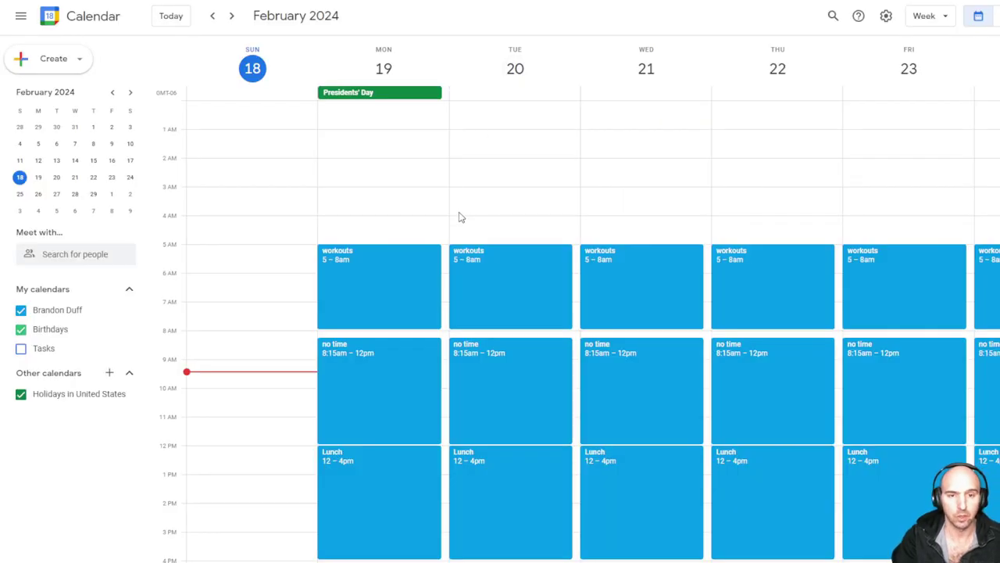
scroll(460, 214, down, 3)
scroll(458, 213, up, 3)
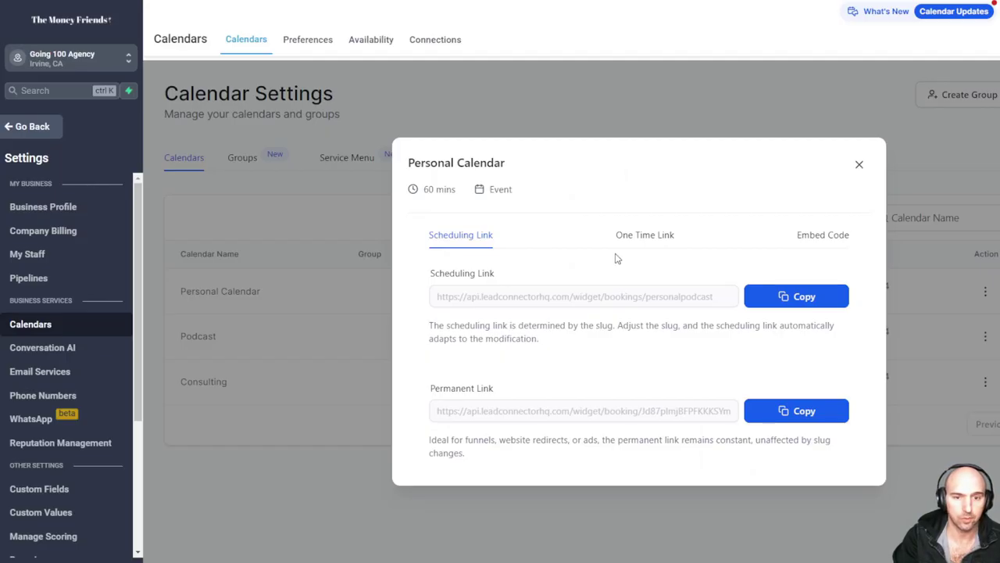
click(857, 165)
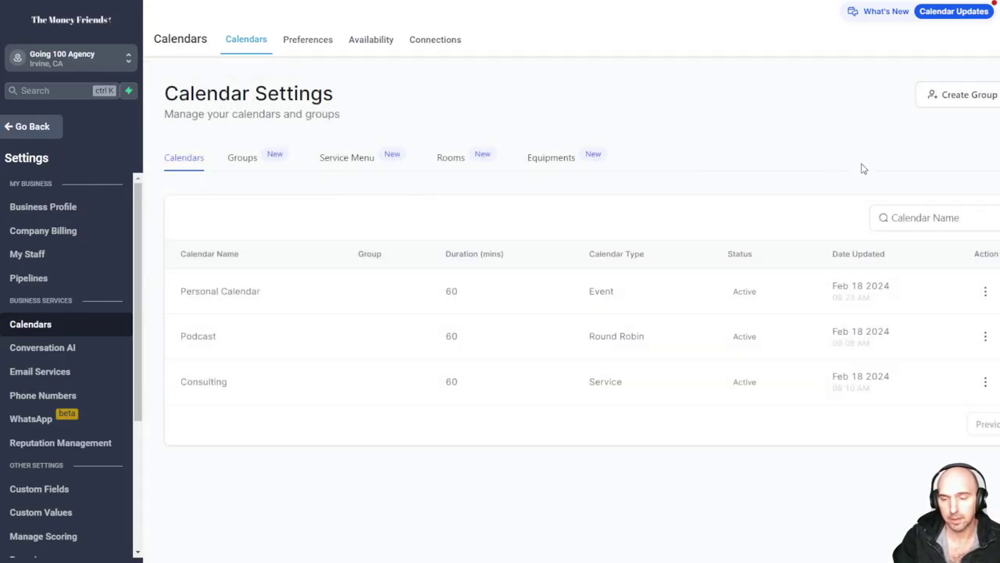